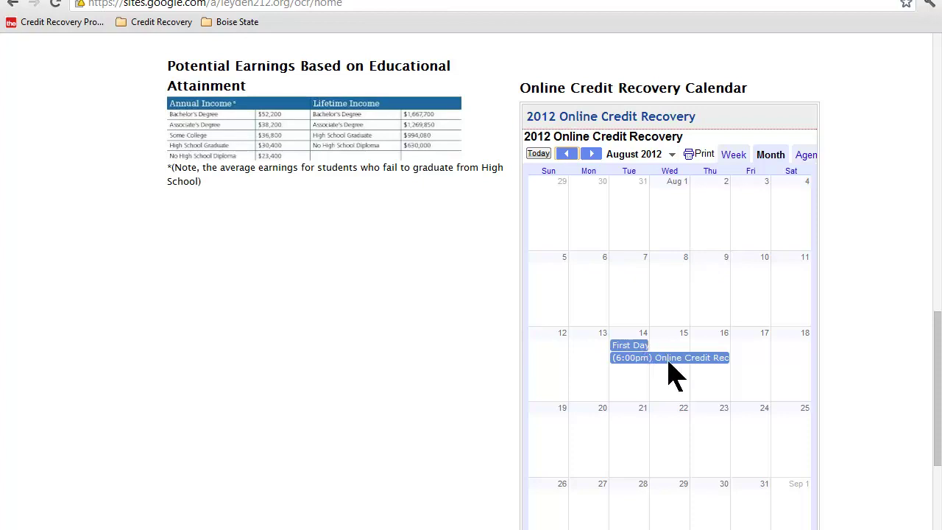
View the details of the Online Credit Recovery Orientation event in the August 2012 calendar, and close them.
left_click(627, 360)
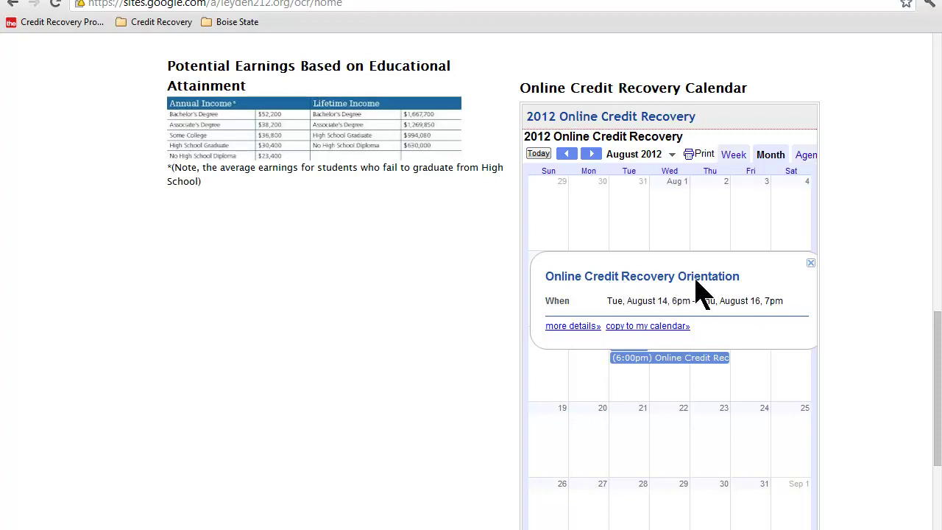
left_click(810, 263)
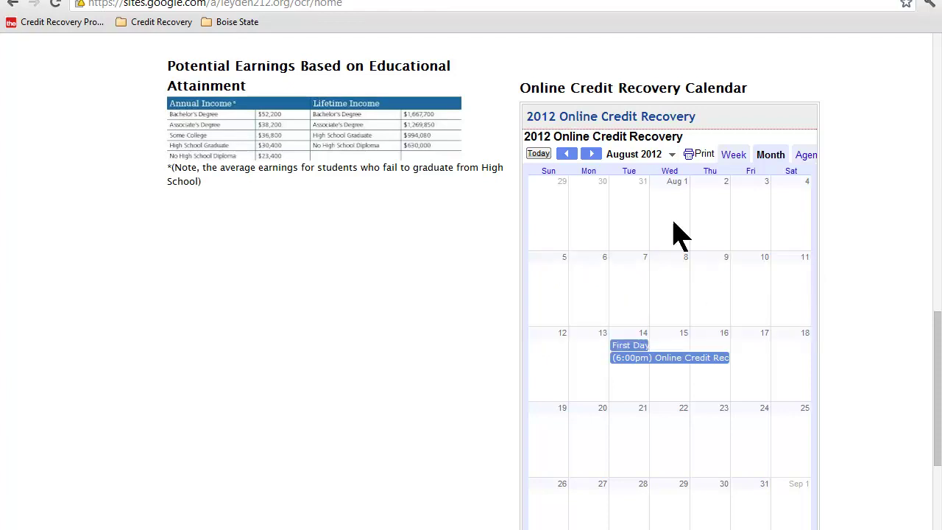
Open the "Doh! What to Do When I Struggle?" page and read its descriptions of the involuntary and voluntary forms.
left_click_drag(934, 389, 910, 173)
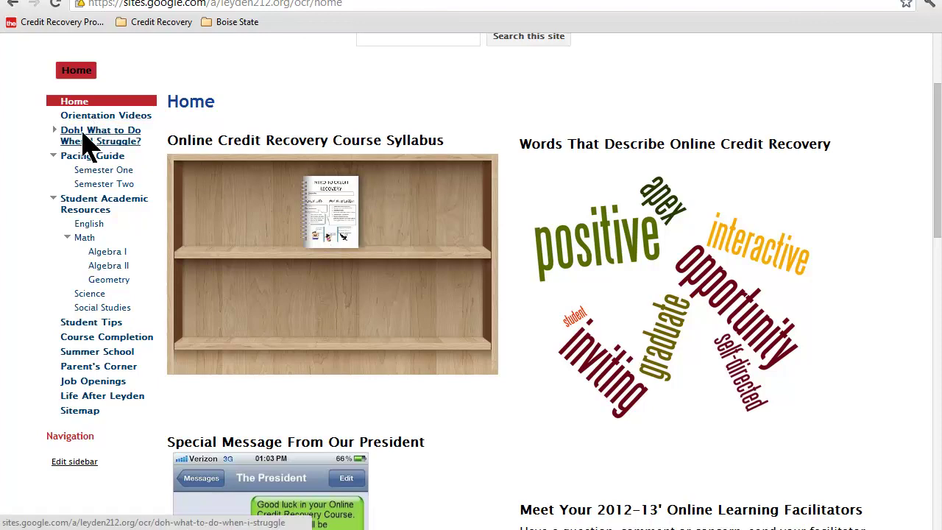
left_click(83, 136)
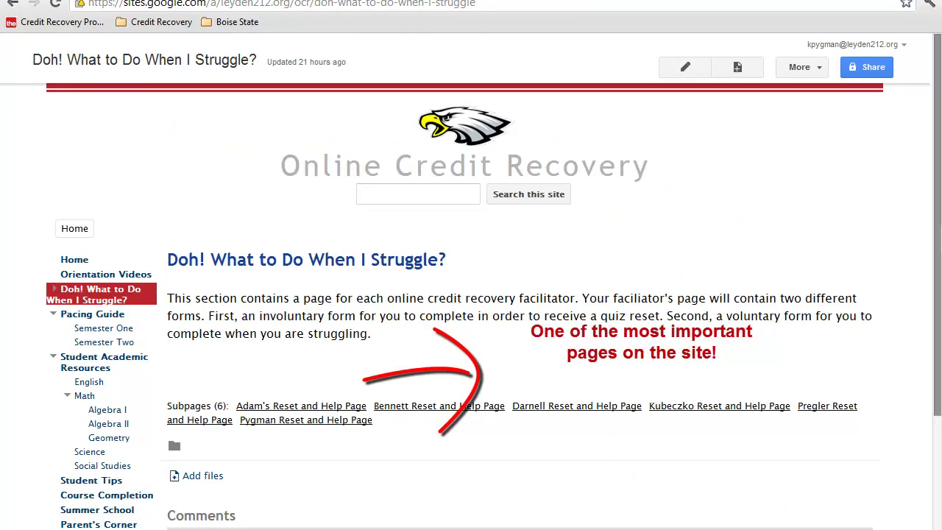
left_click_drag(939, 240, 938, 322)
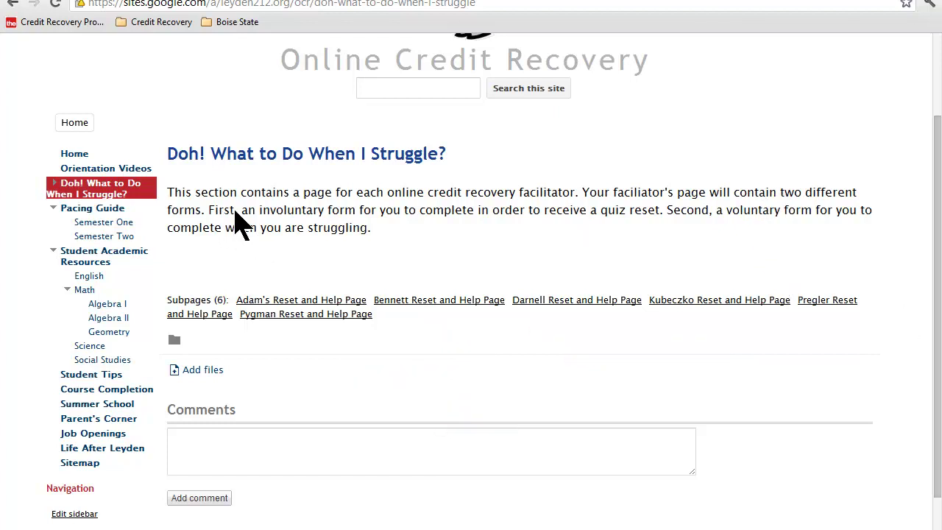
left_click_drag(261, 214, 360, 218)
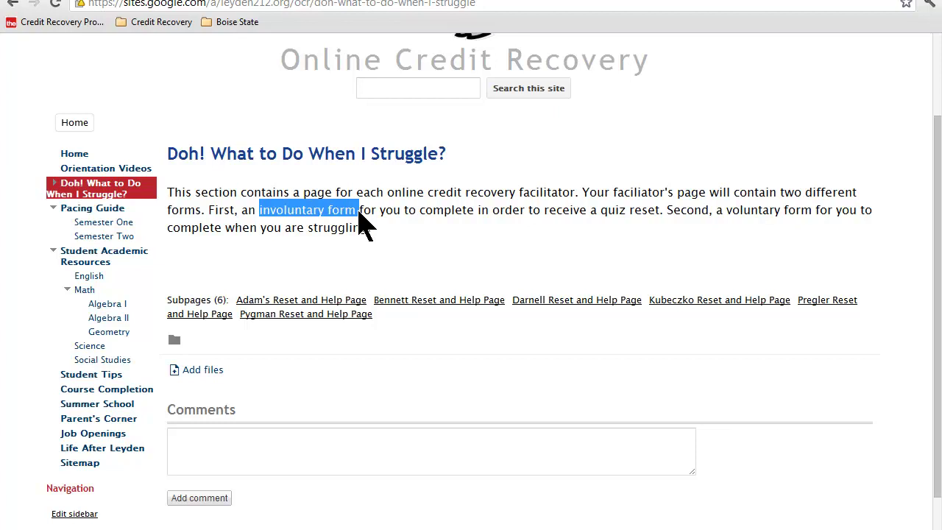
left_click_drag(727, 215, 808, 215)
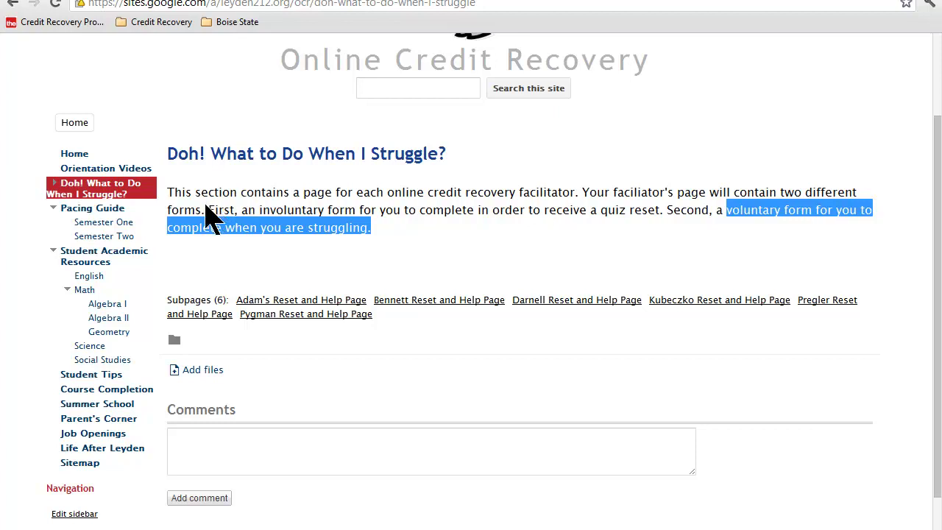
Expand the facilitator subpages under "Doh! What to Do When I Struggle?" and open the last facilitator's Reset and Help Page to read its introduction.
left_click(54, 181)
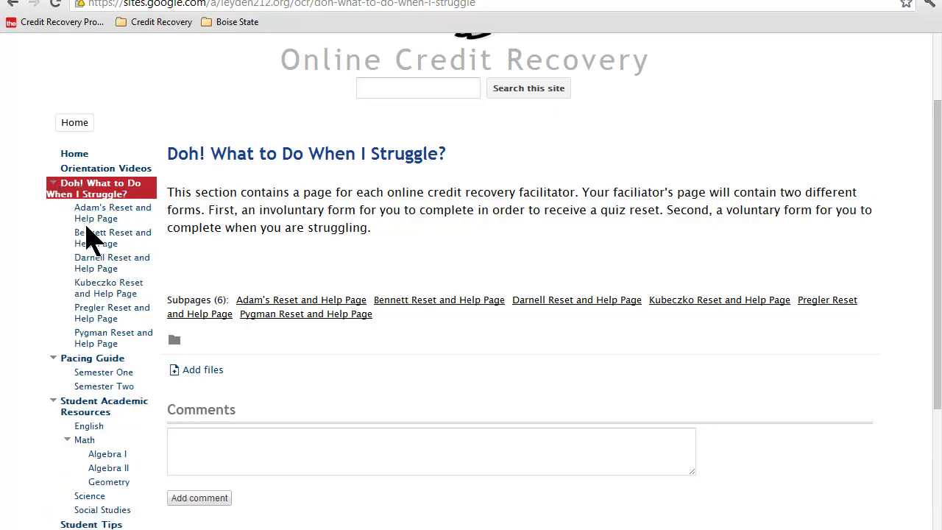
left_click(112, 341)
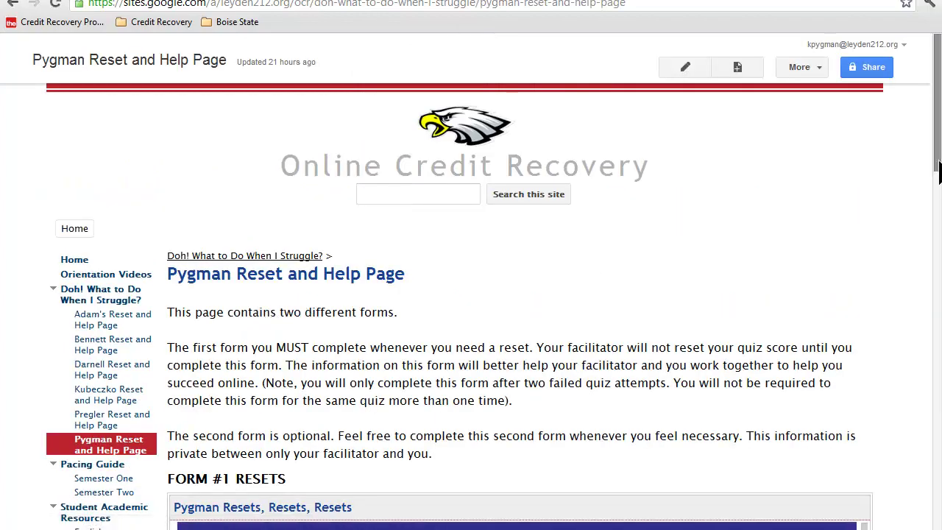
left_click_drag(939, 174, 938, 206)
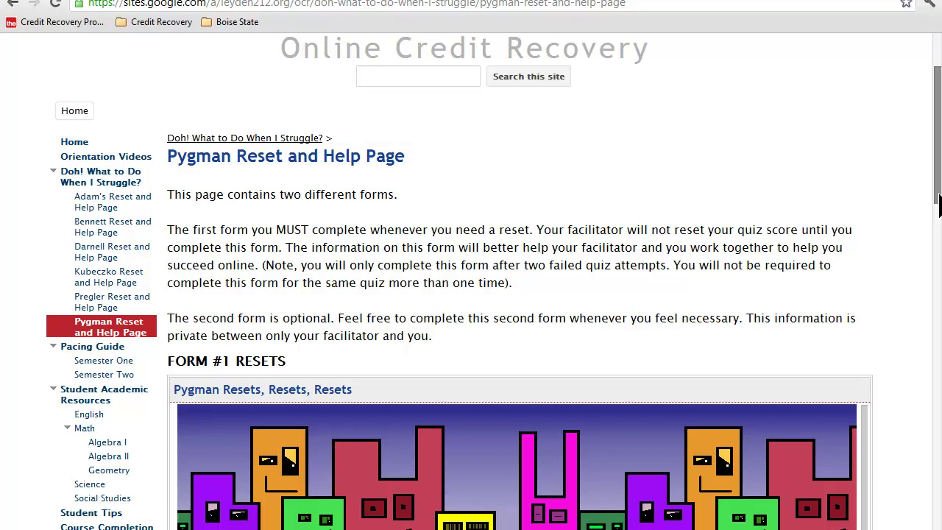
left_click_drag(939, 206, 938, 220)
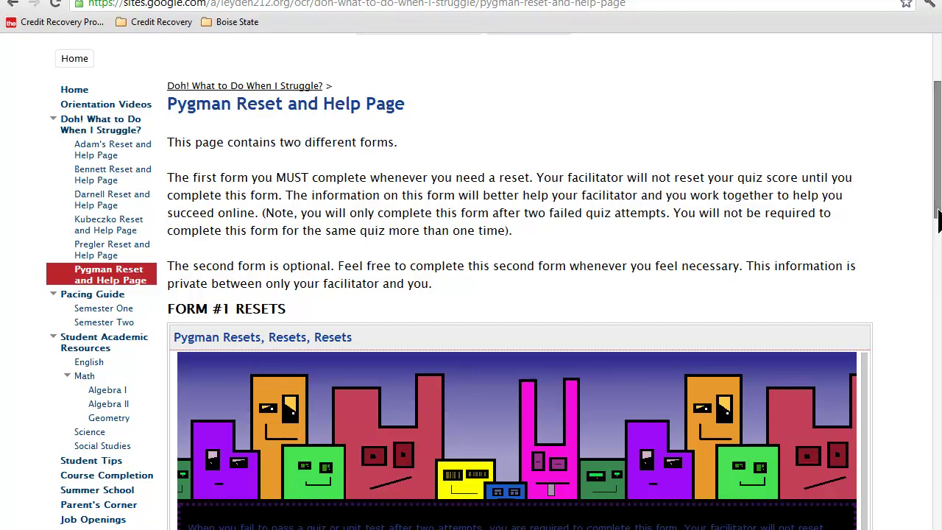
Review the questions of the Form #1 resets form, including the unit choices, reasons for not passing and additional information.
left_click_drag(939, 214, 937, 315)
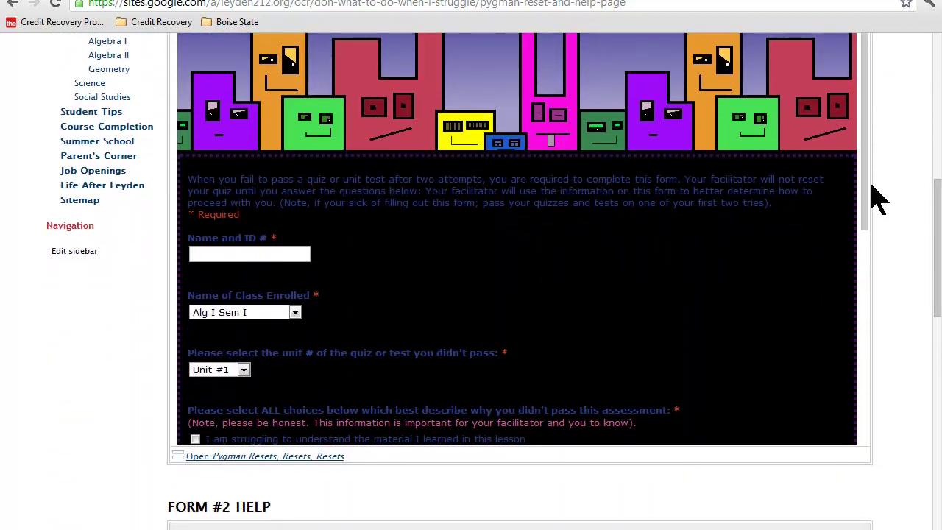
left_click_drag(867, 186, 866, 217)
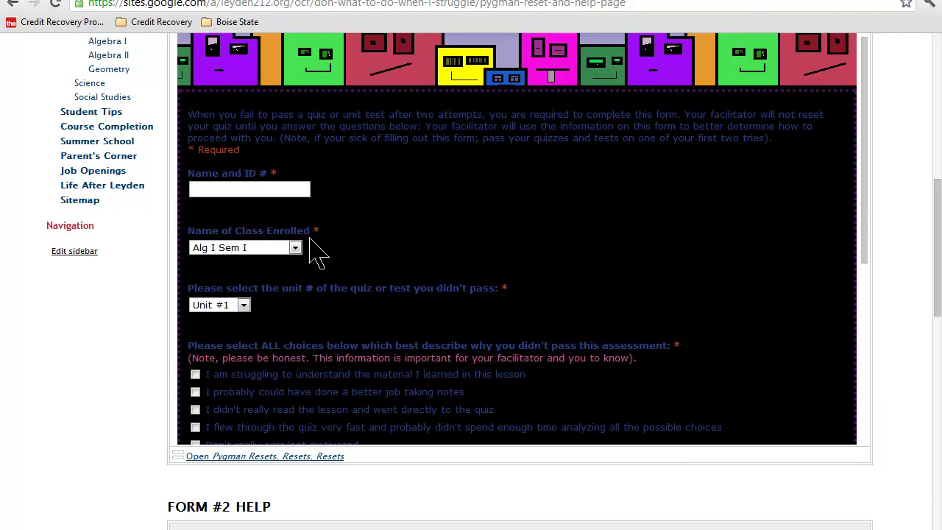
left_click(243, 306)
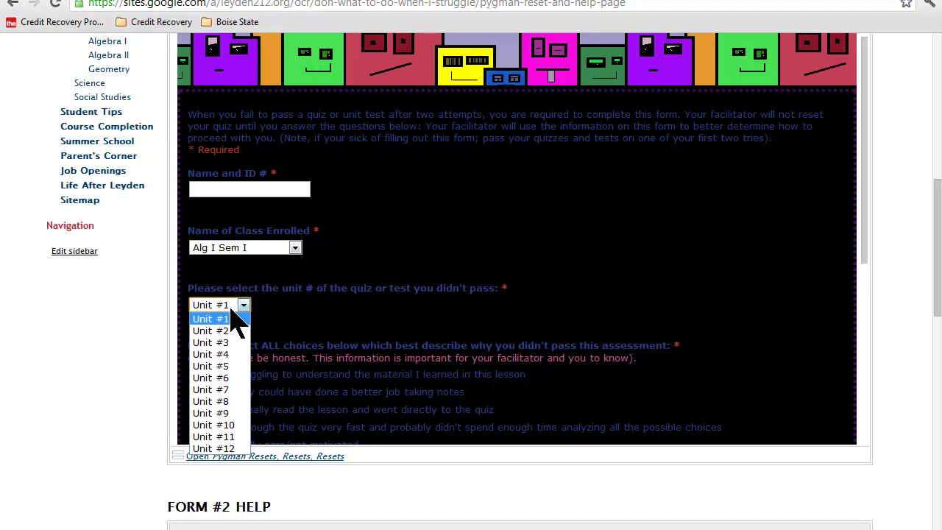
left_click(300, 304)
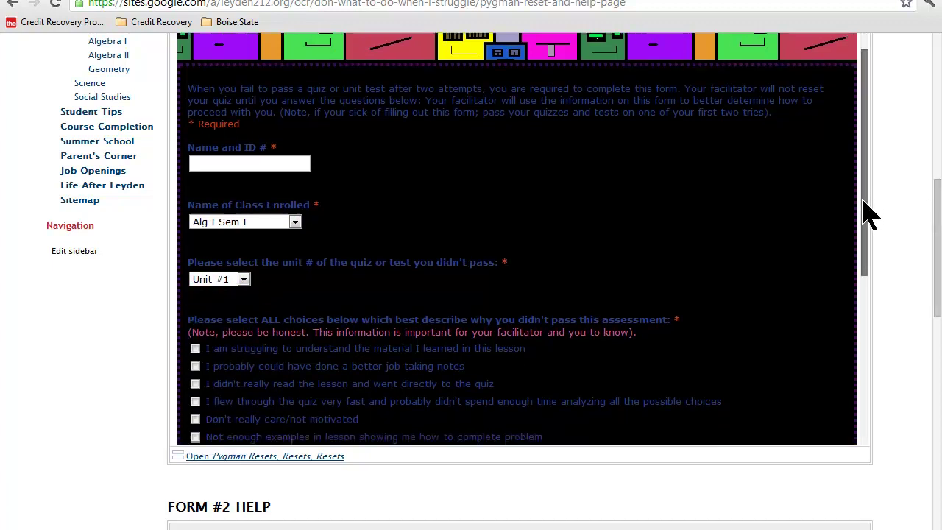
left_click_drag(866, 211, 857, 342)
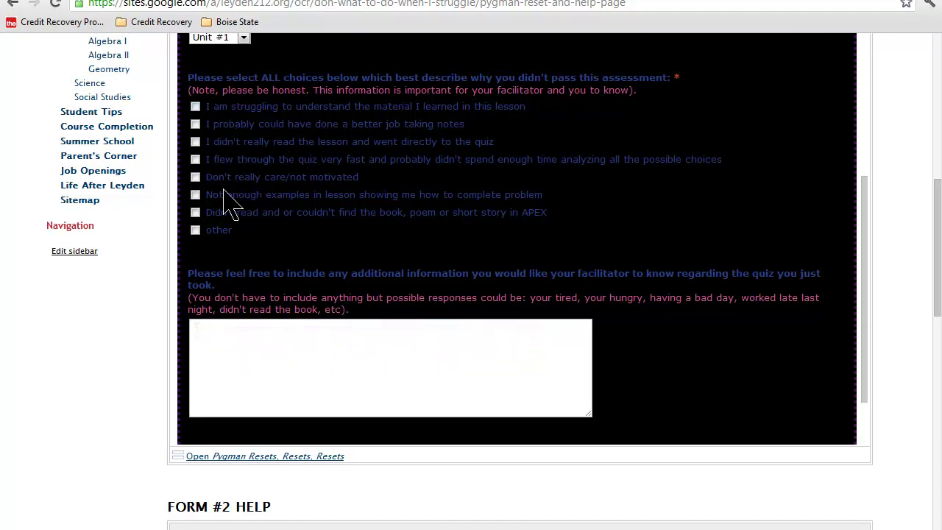
left_click(258, 351)
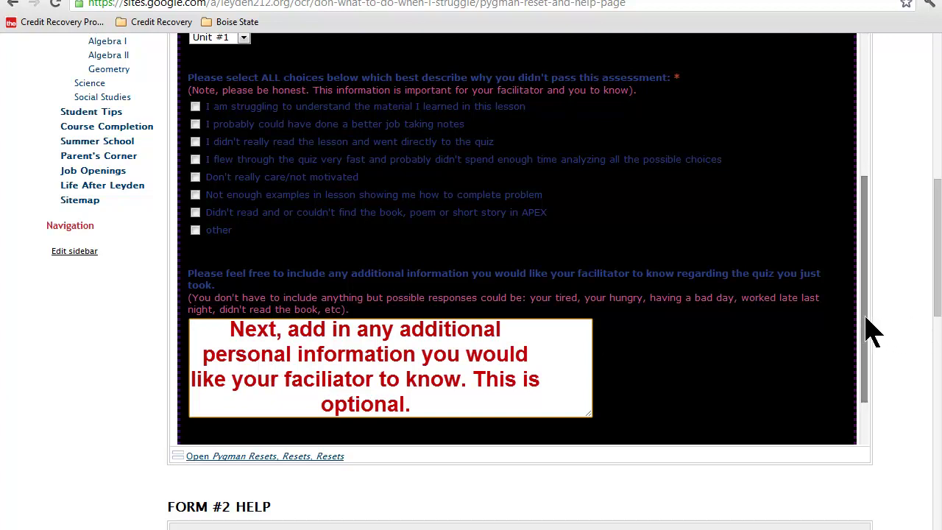
left_click_drag(870, 331, 870, 319)
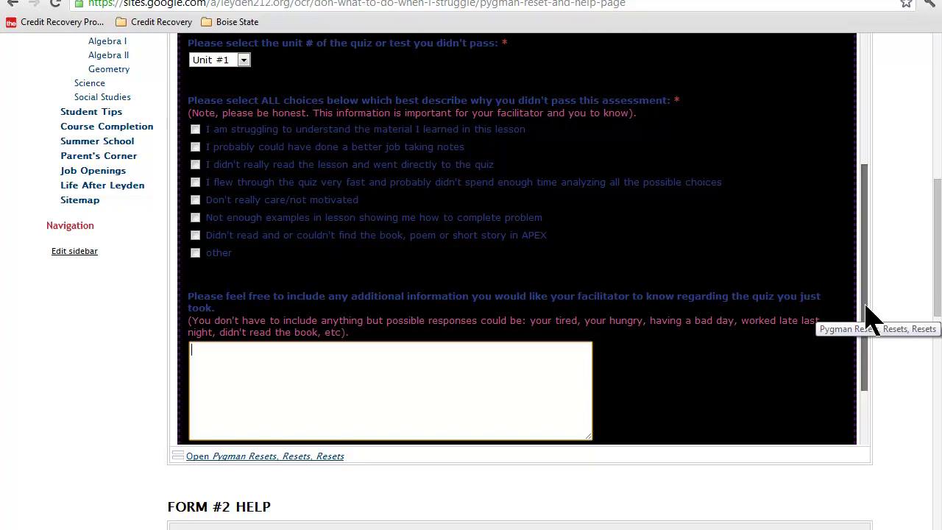
left_click_drag(866, 304, 816, 116)
Reread the page introduction and examine the Form #2 help form, including its name and ID and enrolled class fields.
left_click_drag(937, 257, 936, 177)
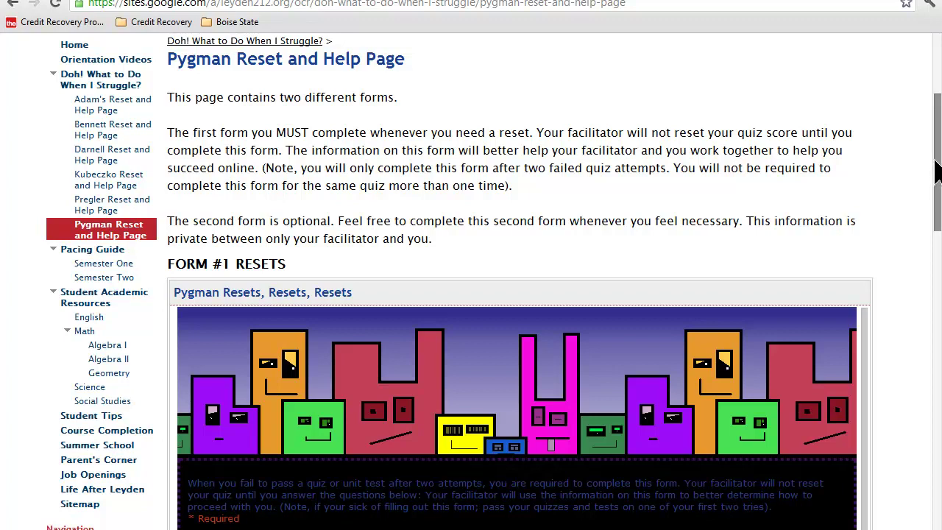
left_click_drag(938, 169, 915, 375)
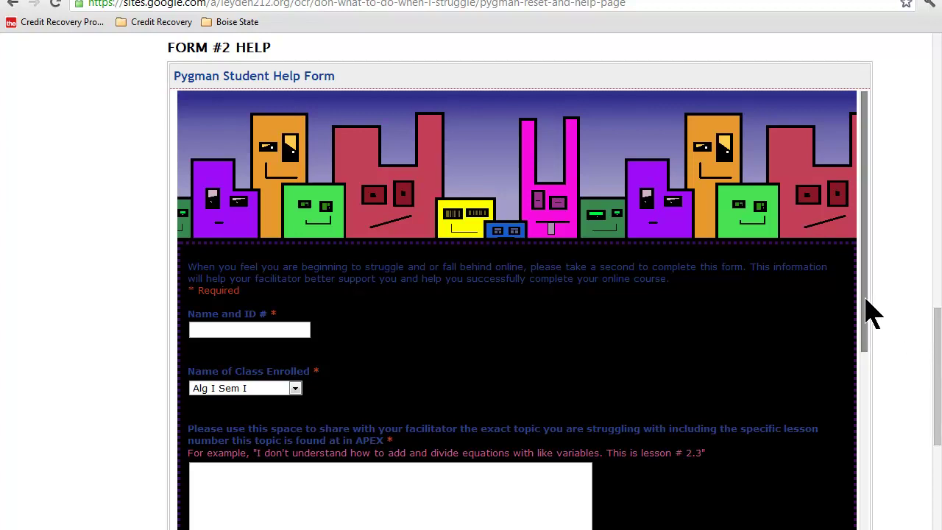
left_click_drag(866, 300, 856, 376)
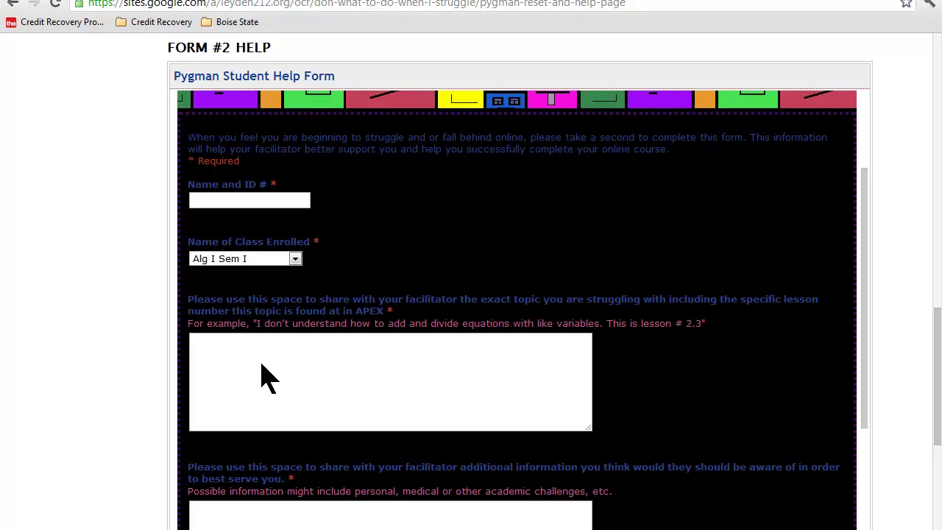
left_click_drag(937, 403, 918, 426)
left_click(266, 159)
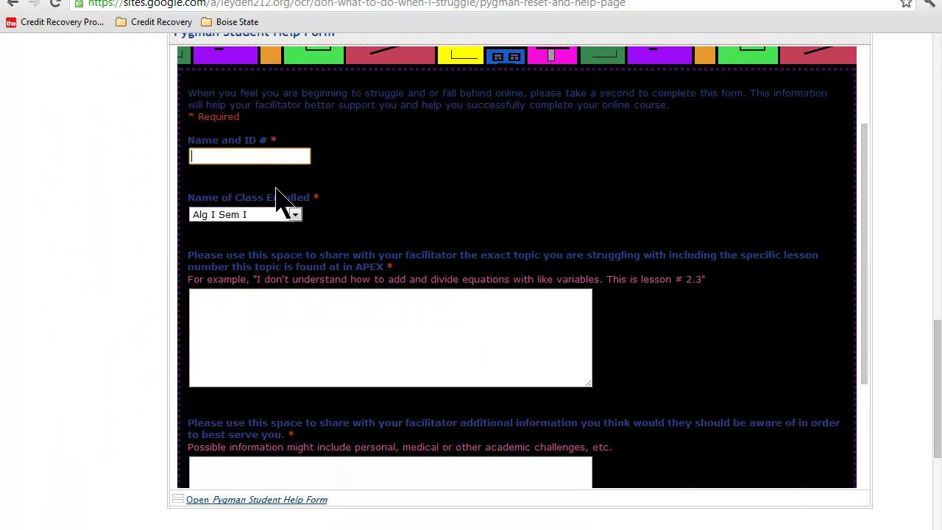
left_click(296, 214)
left_click(296, 214)
Enter "I am really struggling with exponents, may you help me." as the help form's struggling topic and place the cursor in the additional-information field.
left_click(279, 340)
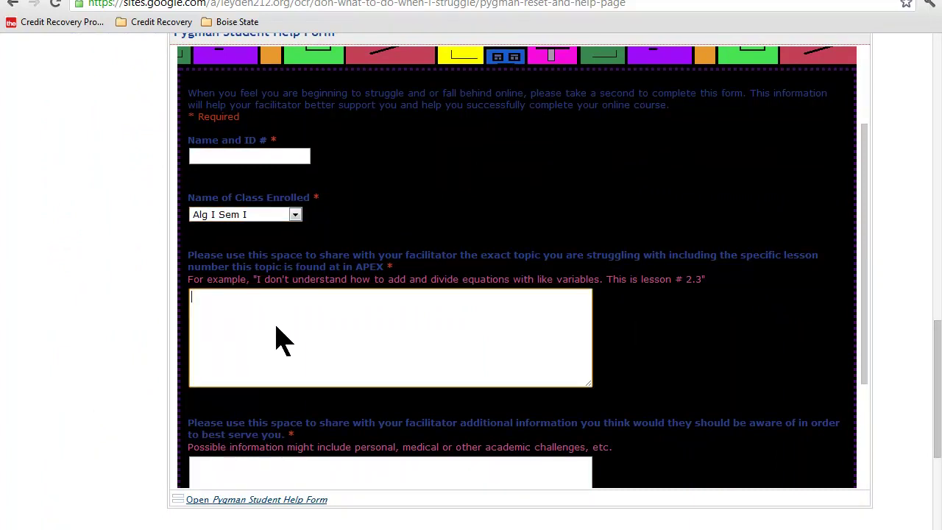
type("I am really struggling wi")
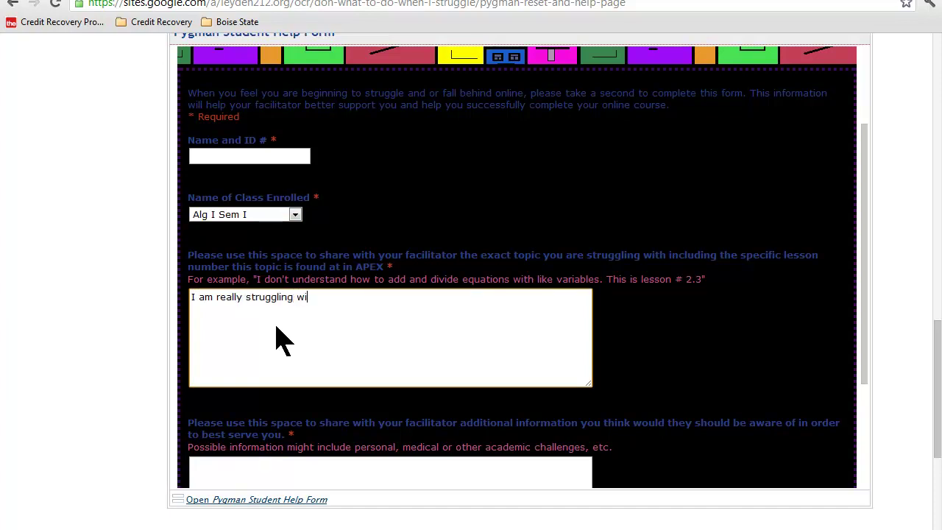
type("th exponents, may you help me.")
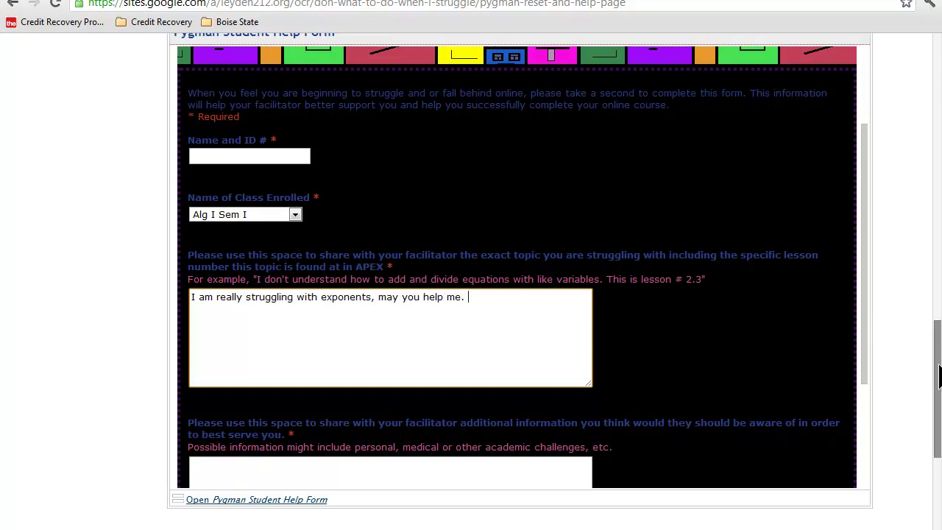
left_click_drag(938, 376, 938, 421)
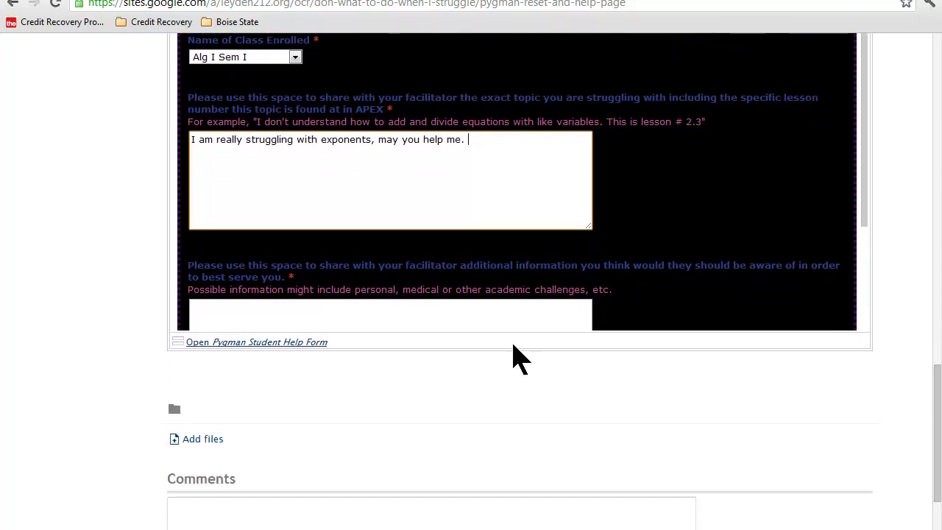
left_click(514, 324)
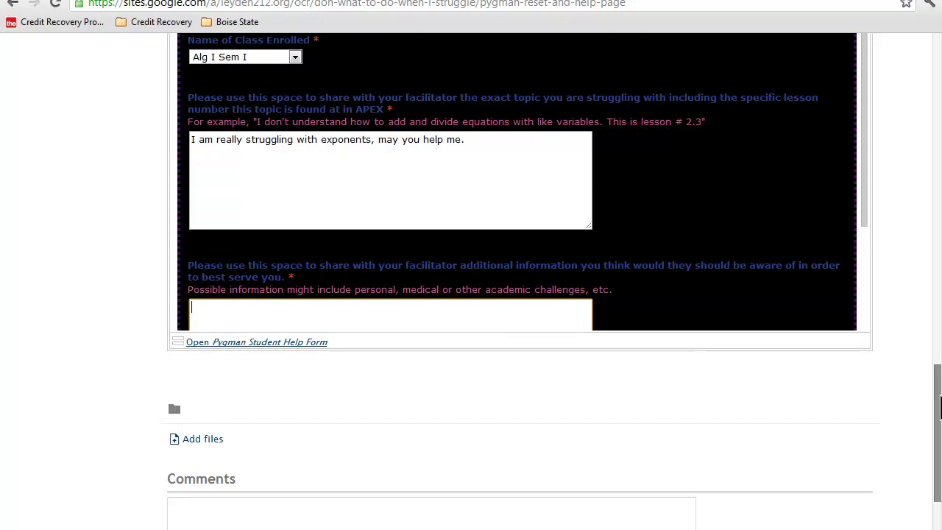
Open the Pacing Guide section and go to its Semester One page.
left_click_drag(938, 408, 890, 117)
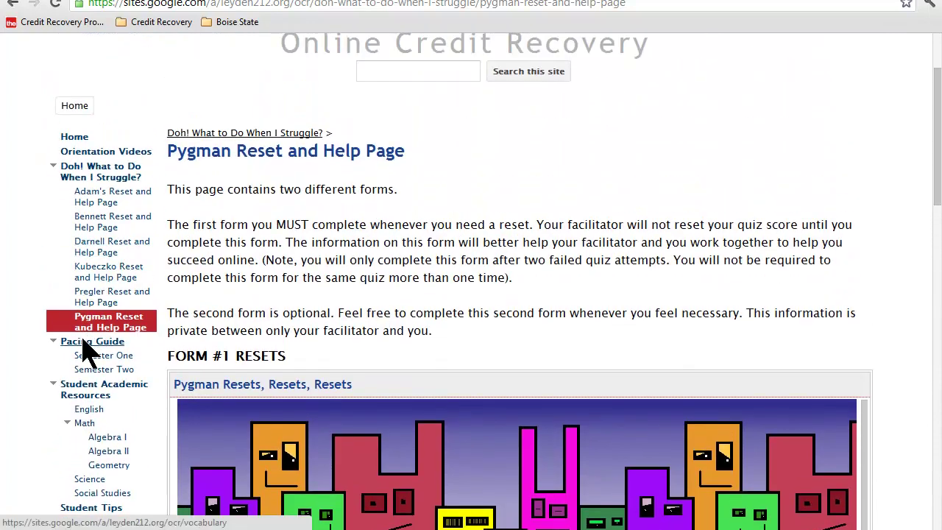
left_click(87, 343)
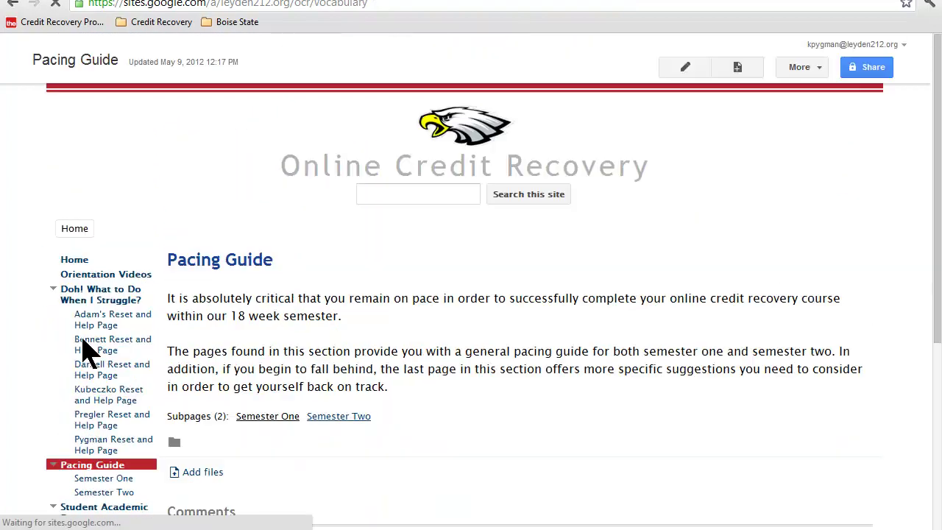
left_click_drag(938, 181, 938, 291)
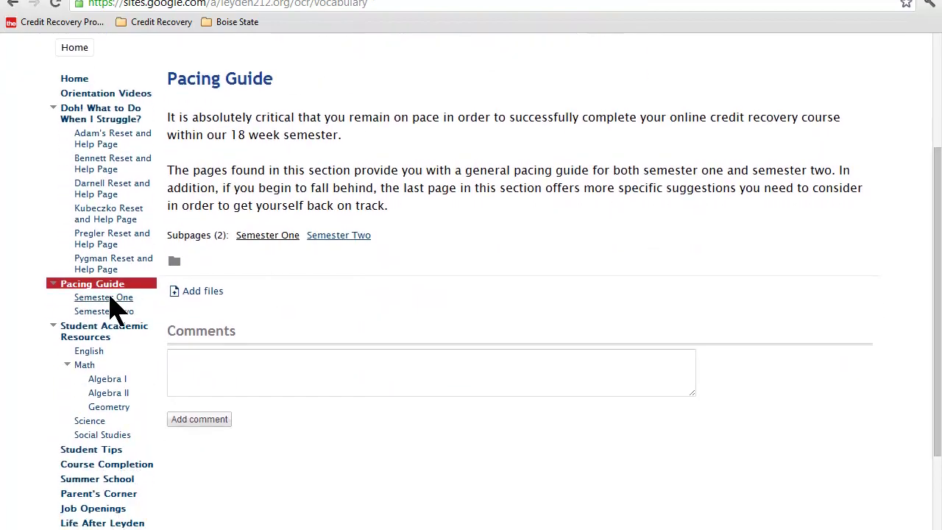
left_click(110, 298)
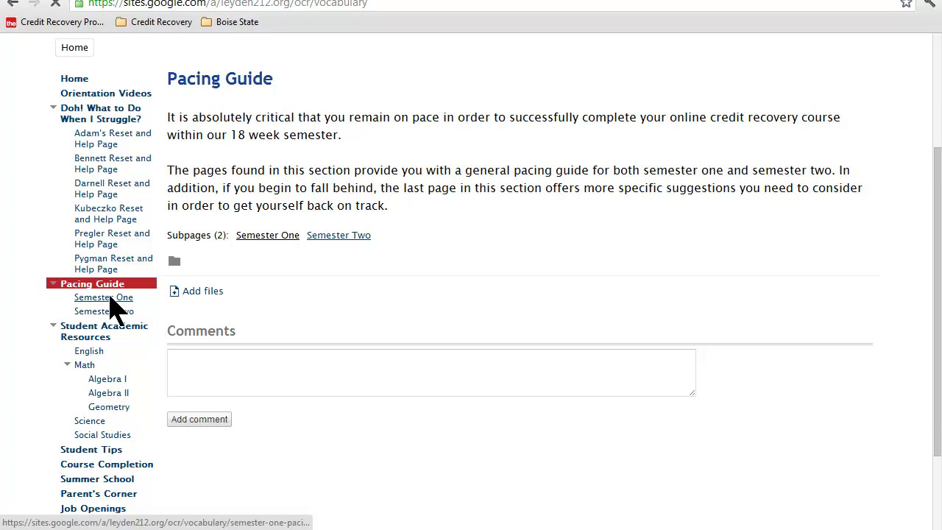
scroll(515, 309, "down", 3)
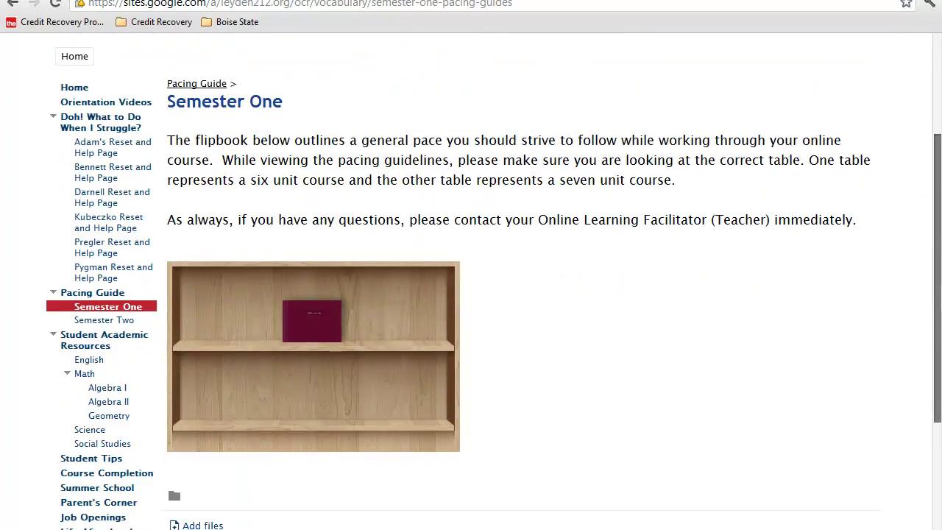
Open the APEX Pacing Guide flipbook, enlarge the page with Table A and Table B to read the unit dates, and close it.
left_click(313, 304)
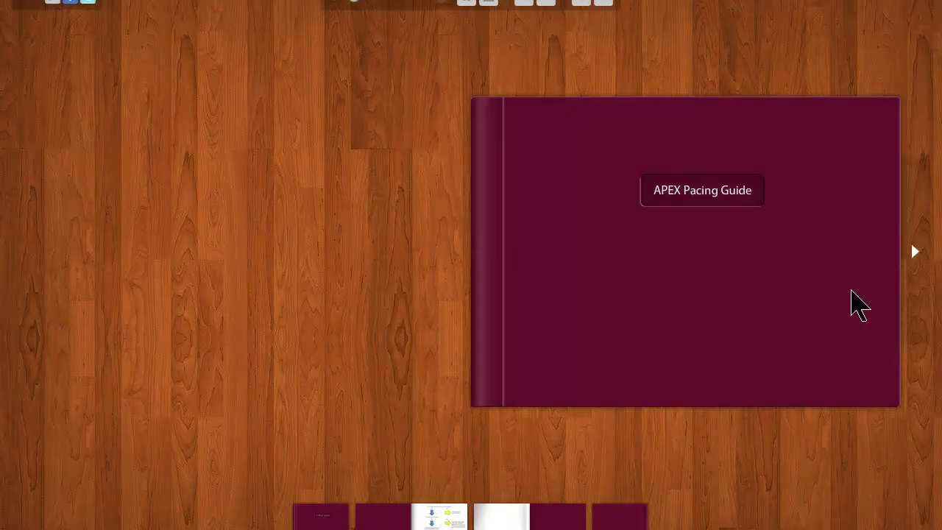
left_click(914, 254)
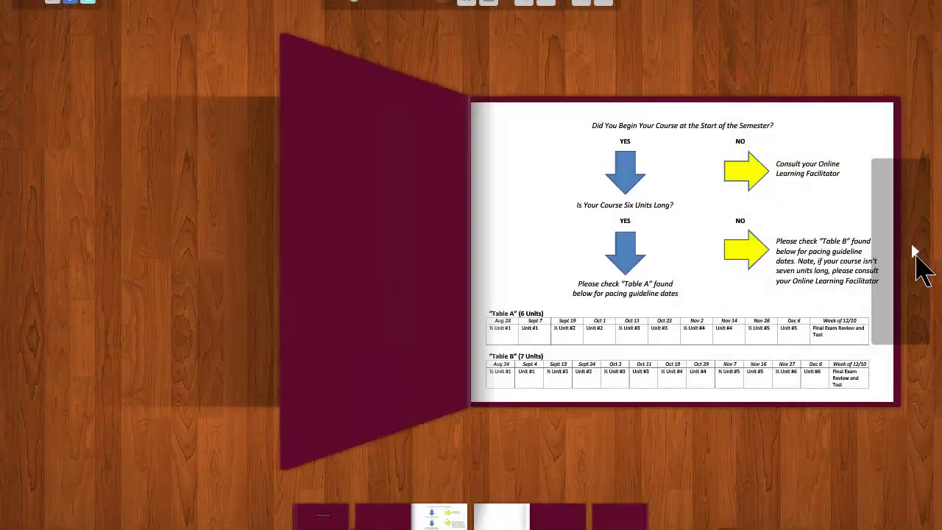
left_click(368, 6)
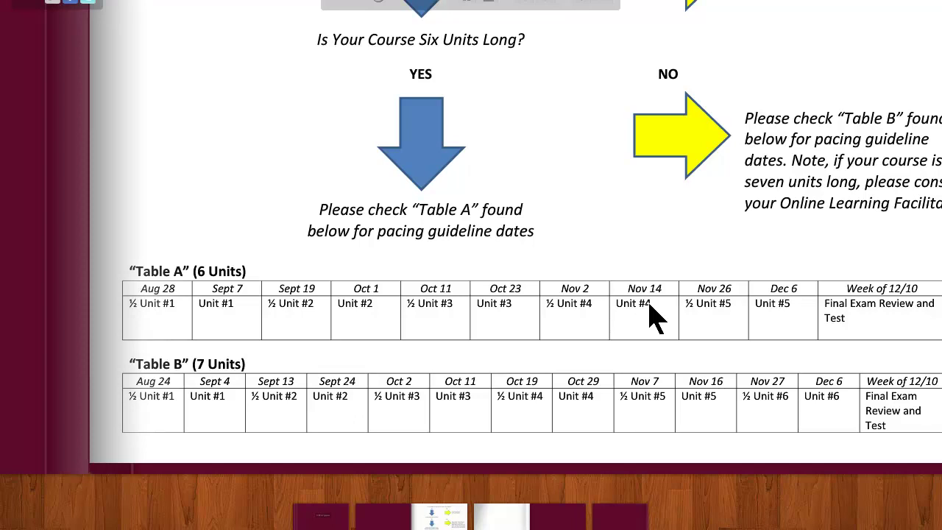
key("Escape")
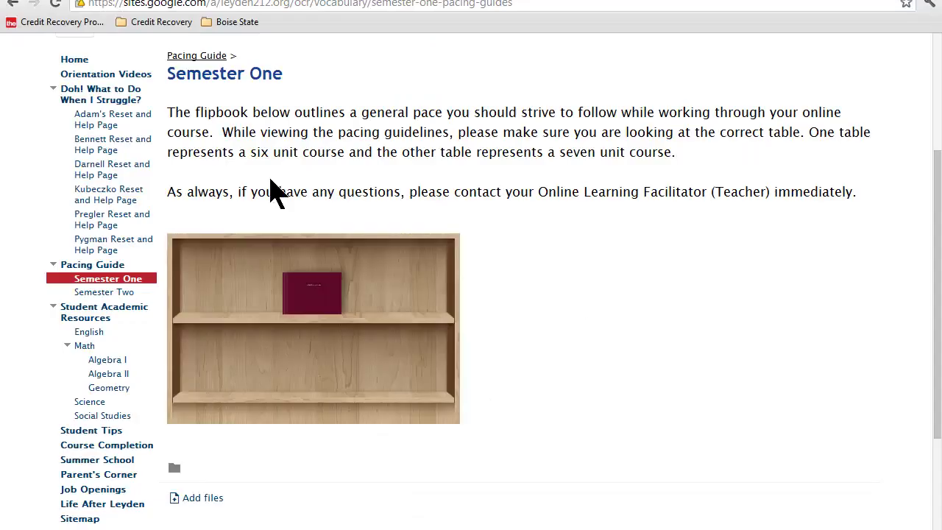